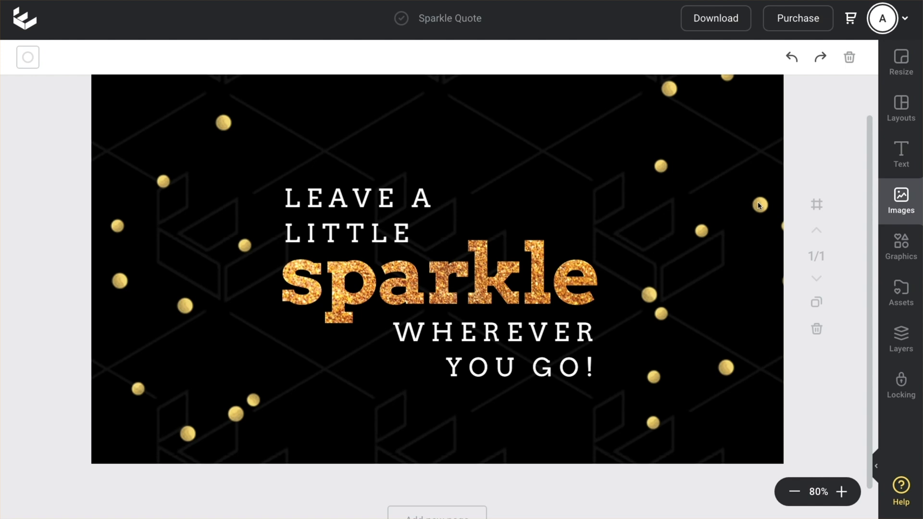
# Add a new page and set its background to the black Image Colors swatch.
pyautogui.scroll(-1, 529, 470)
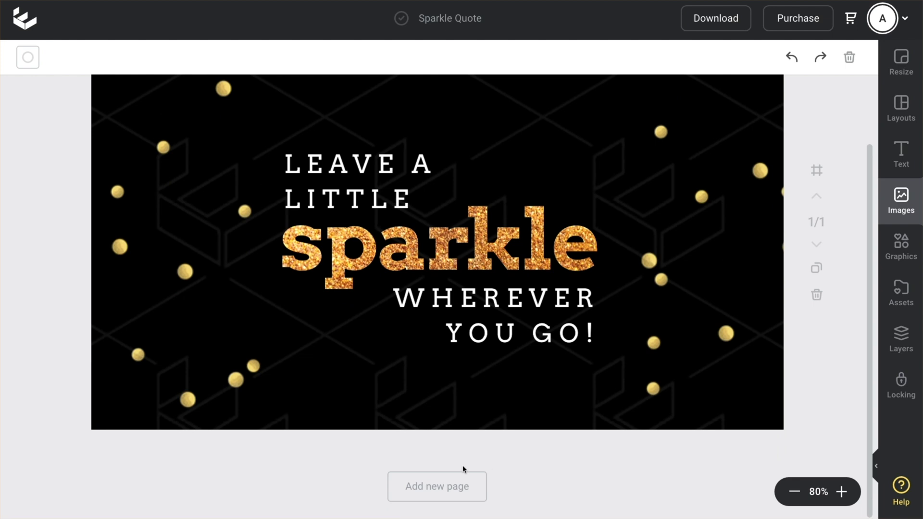
pyautogui.click(433, 480)
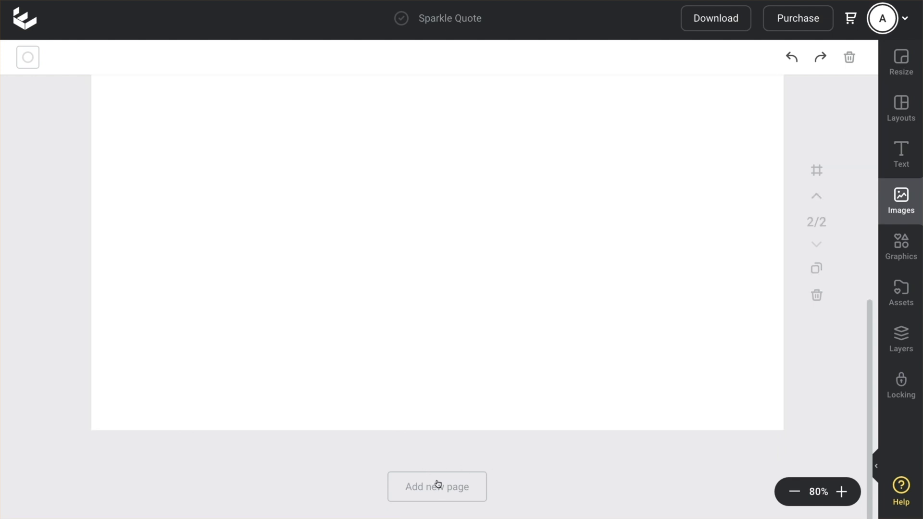
pyautogui.click(27, 57)
pyautogui.click(198, 229)
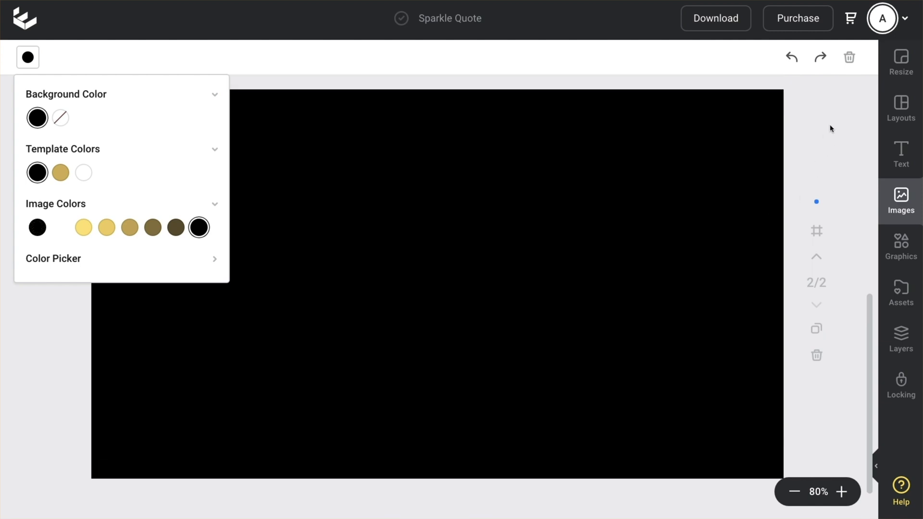
pyautogui.click(782, 139)
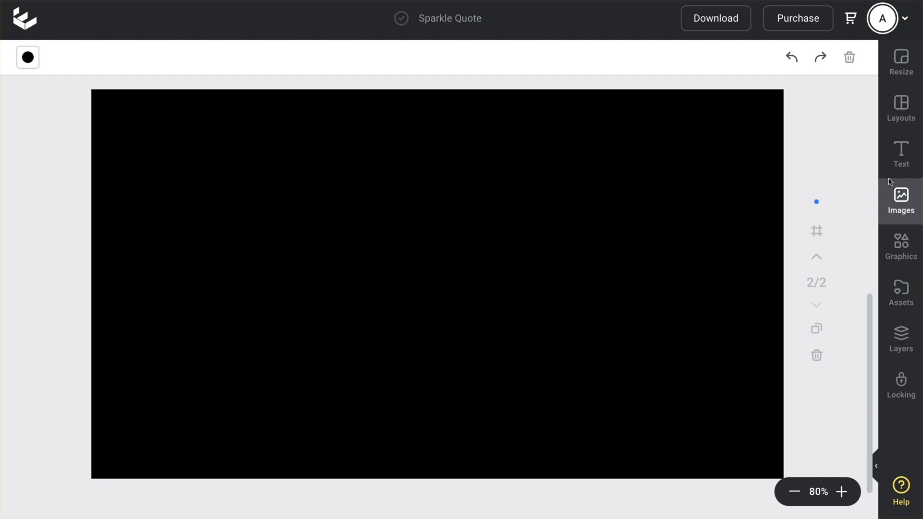
pyautogui.click(901, 153)
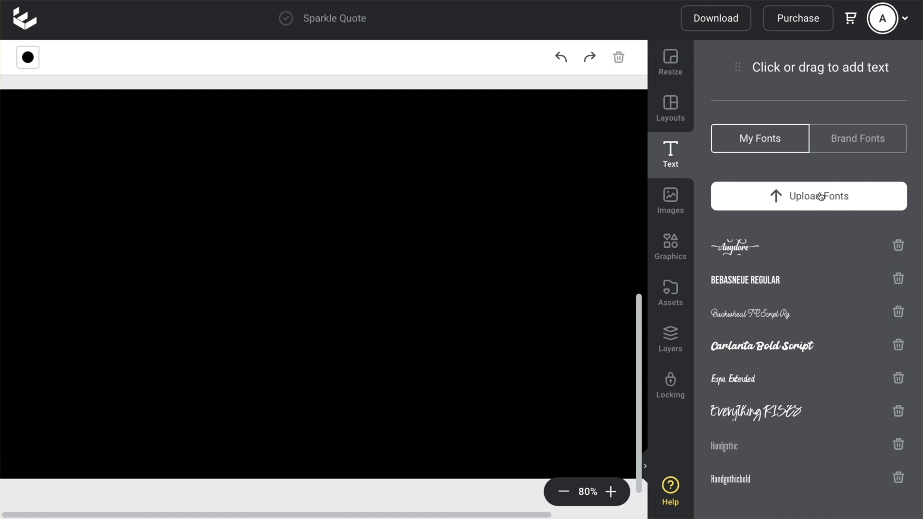
# Add an Anydore text box, enlarge and widen it, and color it gold.
pyautogui.moveTo(710, 247); pyautogui.dragTo(313, 233)
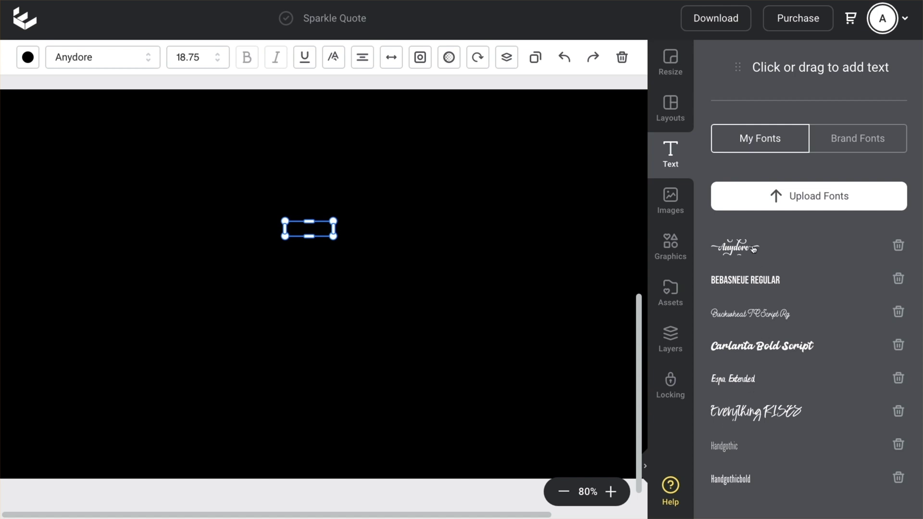
pyautogui.moveTo(334, 220); pyautogui.dragTo(551, 163)
pyautogui.moveTo(286, 195); pyautogui.dragTo(136, 196)
pyautogui.click(26, 57)
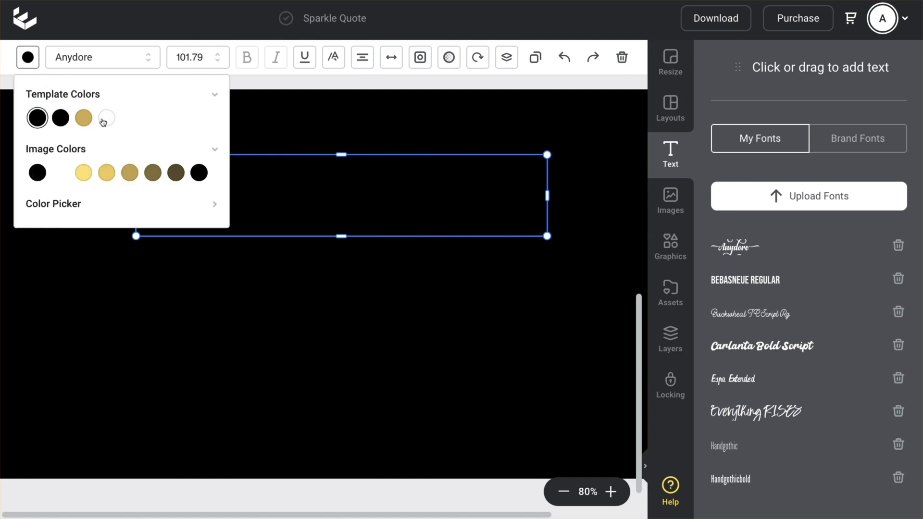
pyautogui.click(84, 118)
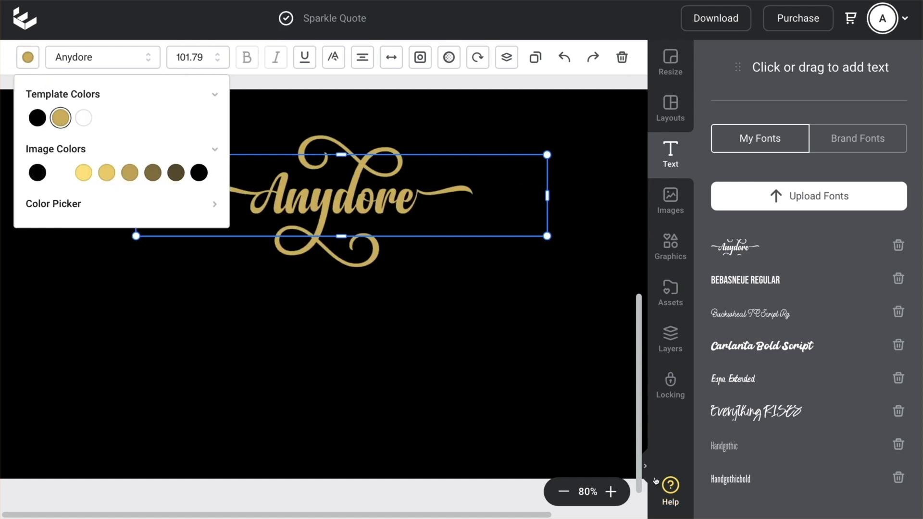
# Change the text to 'glitter', enlarge it to 269.46 and center it.
pyautogui.click(645, 466)
pyautogui.moveTo(464, 212); pyautogui.dragTo(457, 271)
pyautogui.doubleClick(434, 256)
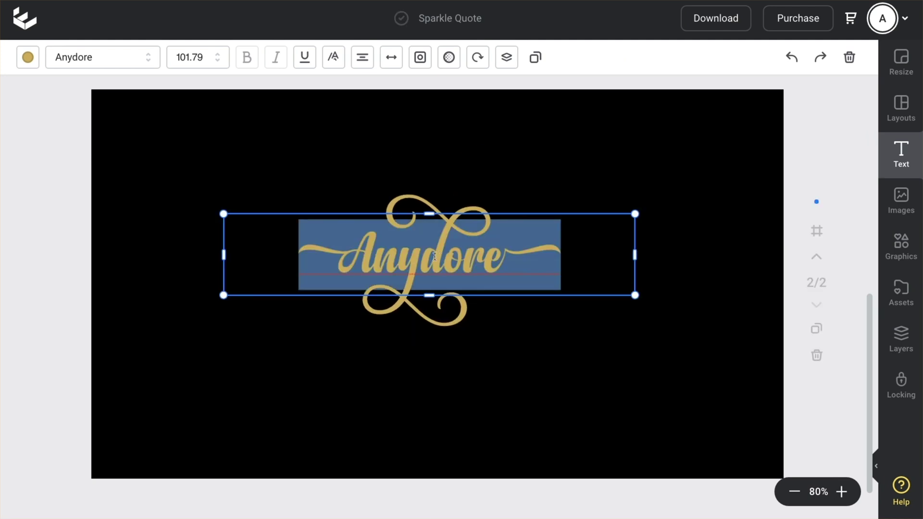
pyautogui.write('glitter')
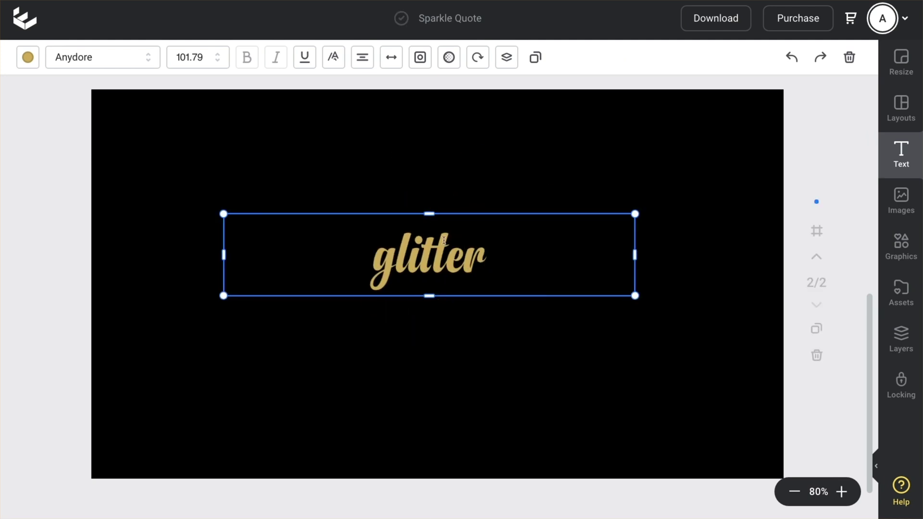
pyautogui.moveTo(635, 256); pyautogui.dragTo(447, 251)
pyautogui.moveTo(447, 214); pyautogui.dragTo(827, 104)
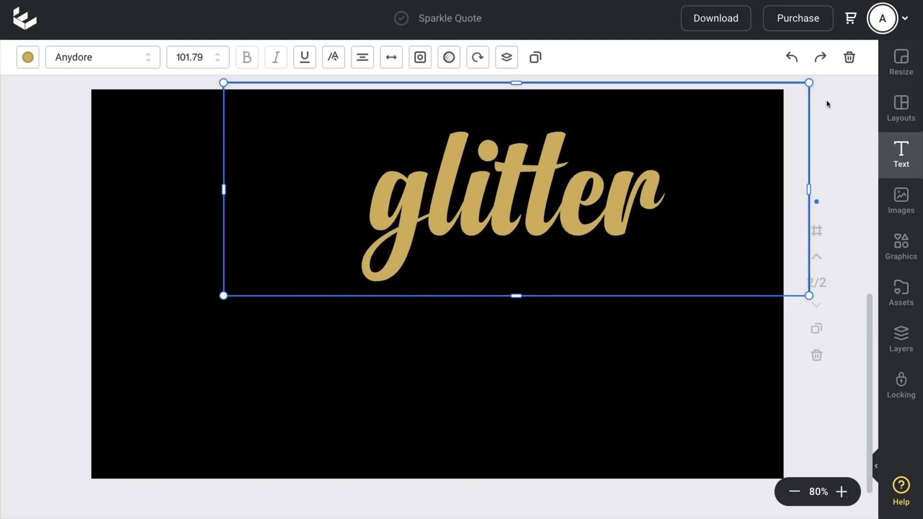
pyautogui.moveTo(451, 184); pyautogui.dragTo(378, 255)
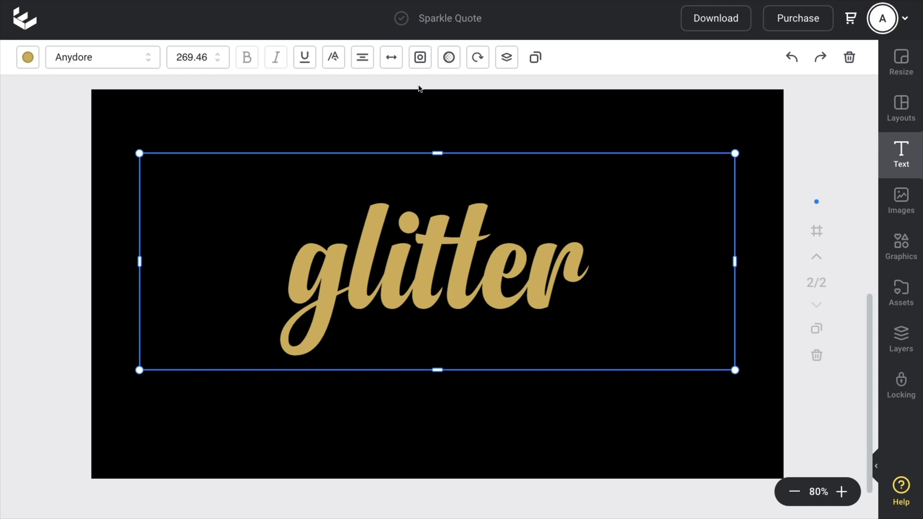
# Mask the lettering with a gold glitter photo from an image search for 'glitter'.
pyautogui.click(420, 57)
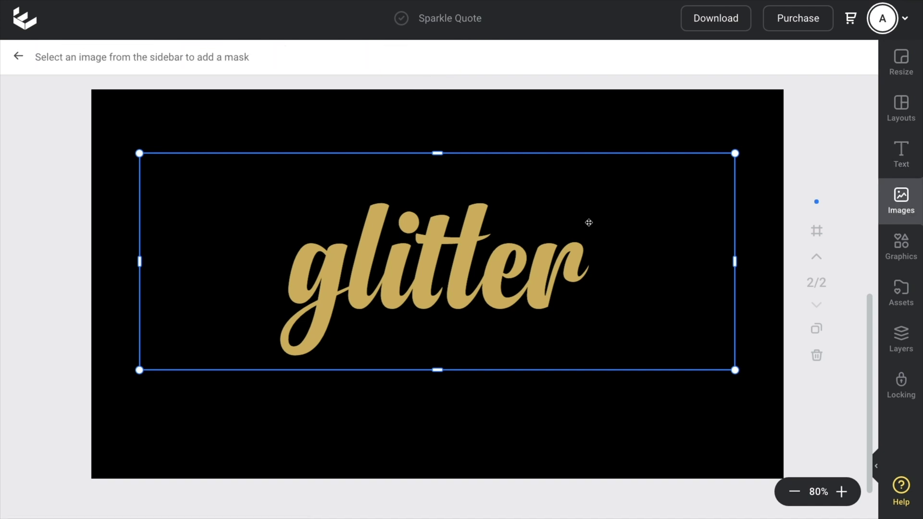
pyautogui.click(896, 194)
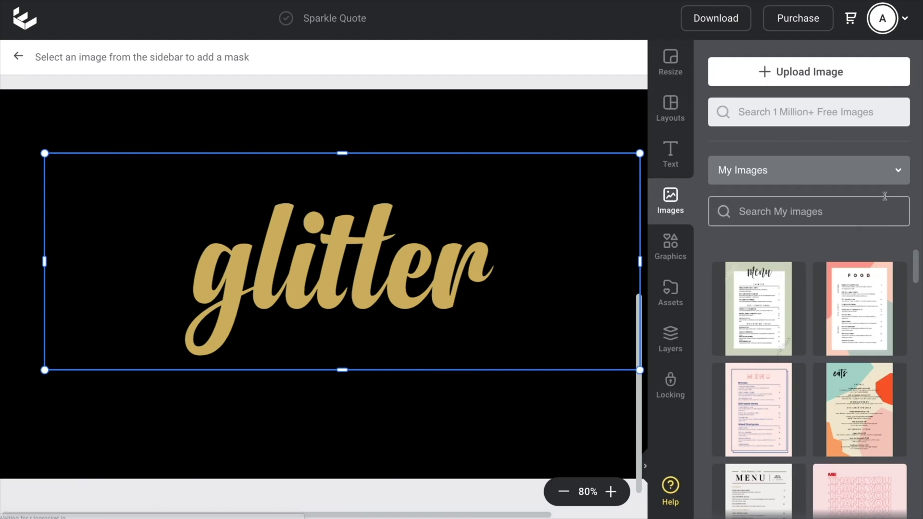
pyautogui.click(761, 111)
pyautogui.write('glitter')
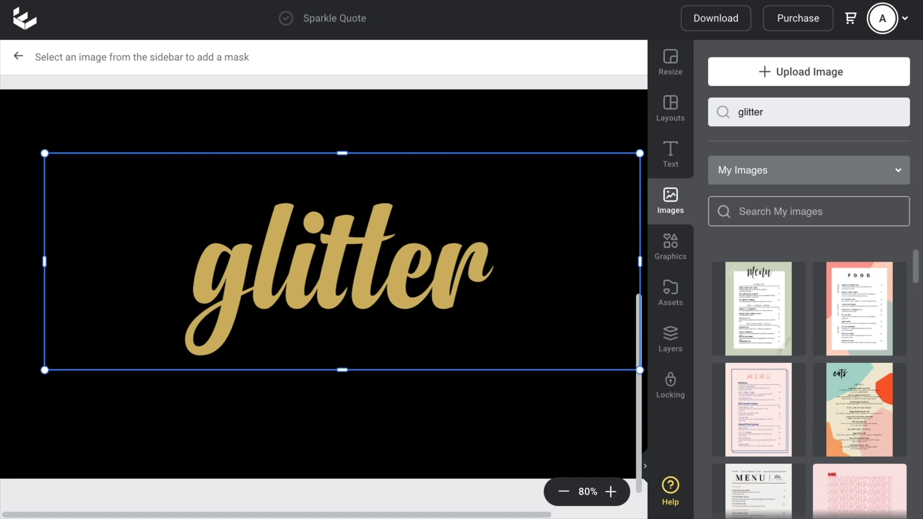
pyautogui.press('Return')
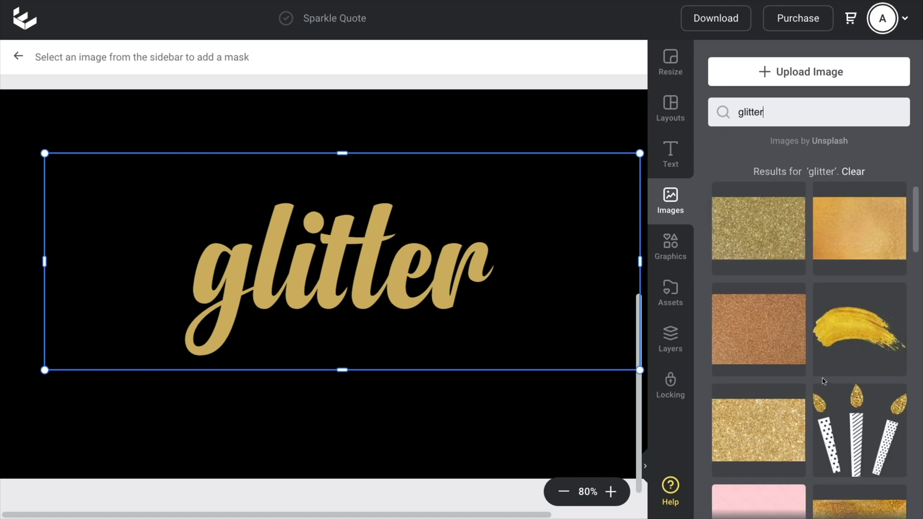
pyautogui.click(861, 229)
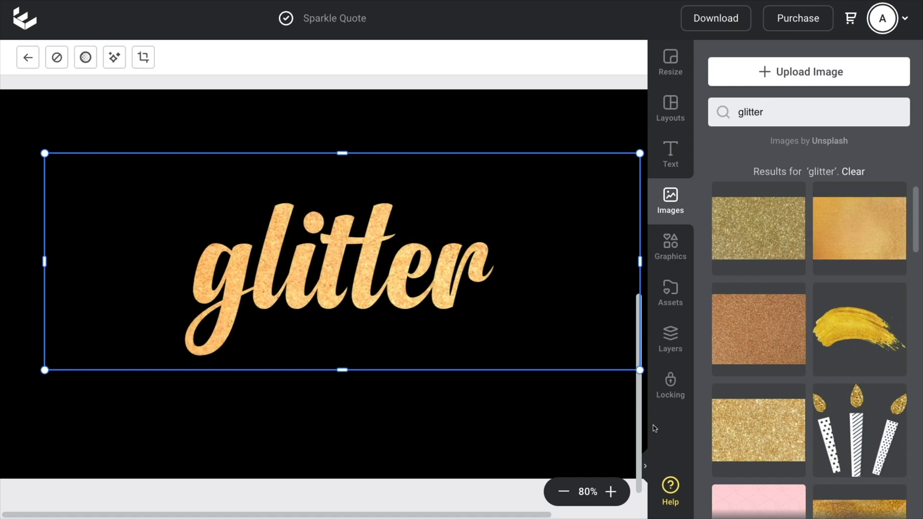
pyautogui.click(646, 465)
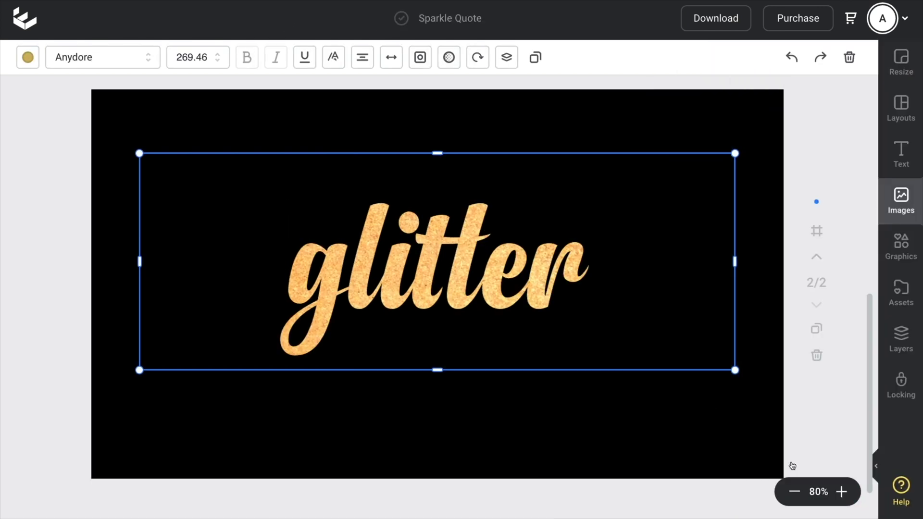
# Retype the masked text as 'golden', keeping its gold glitter fill.
pyautogui.click(842, 491)
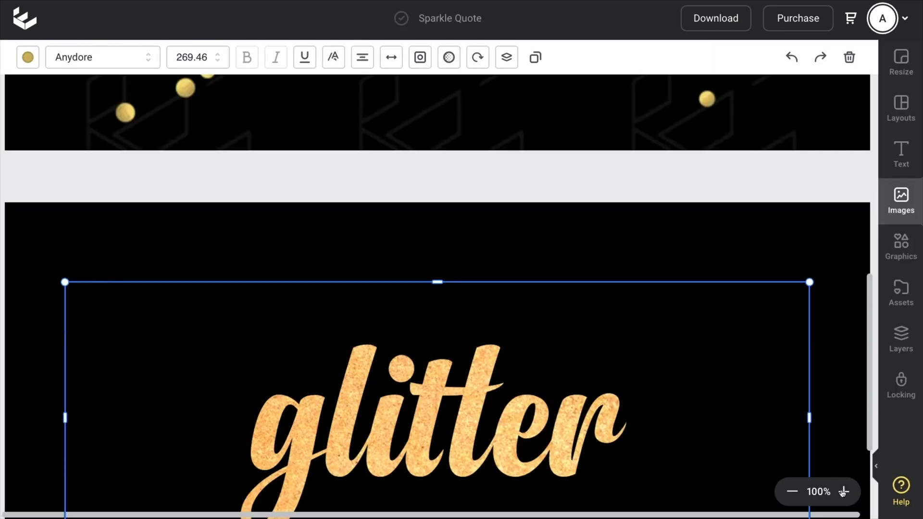
pyautogui.scroll(-5, 659, 392)
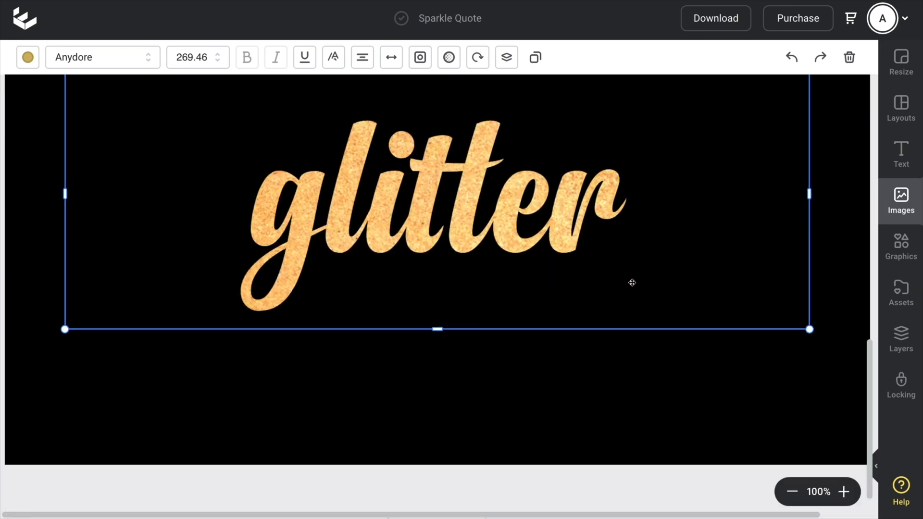
pyautogui.click(791, 492)
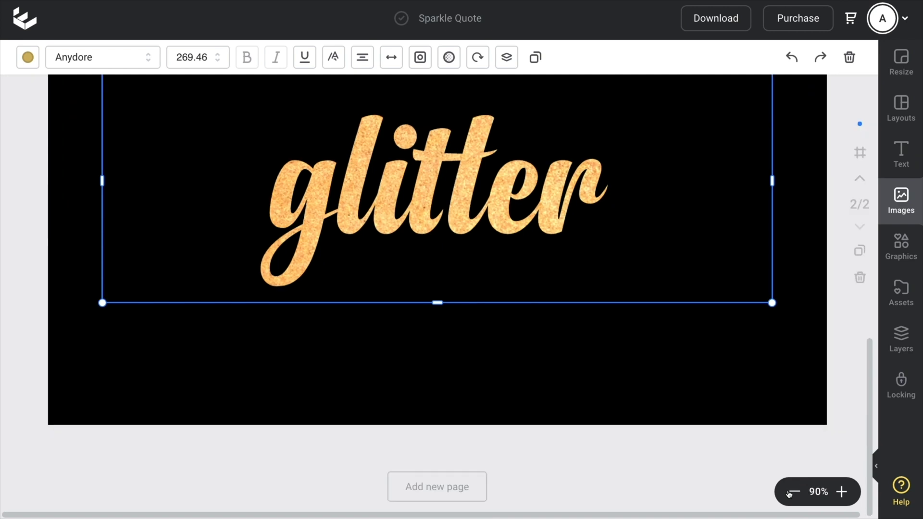
pyautogui.click(791, 492)
pyautogui.click(791, 492)
pyautogui.scroll(1, 800, 378)
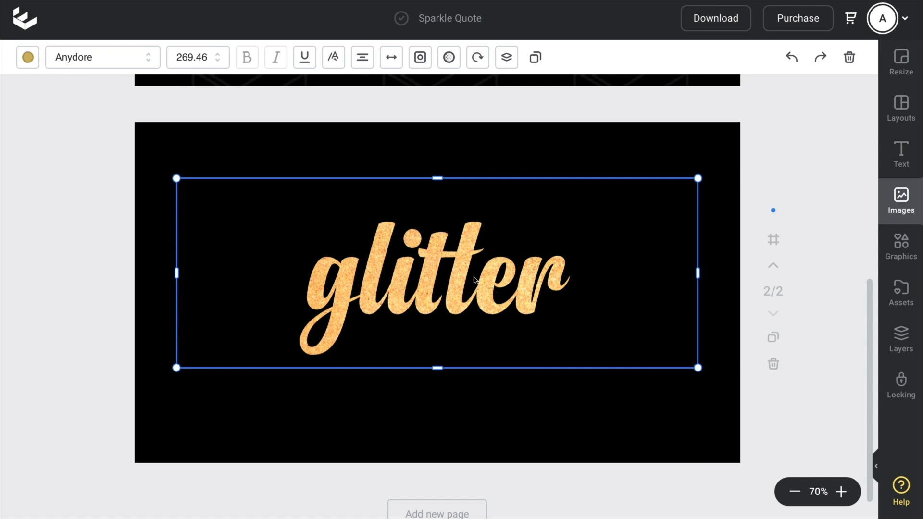
pyautogui.doubleClick(420, 273)
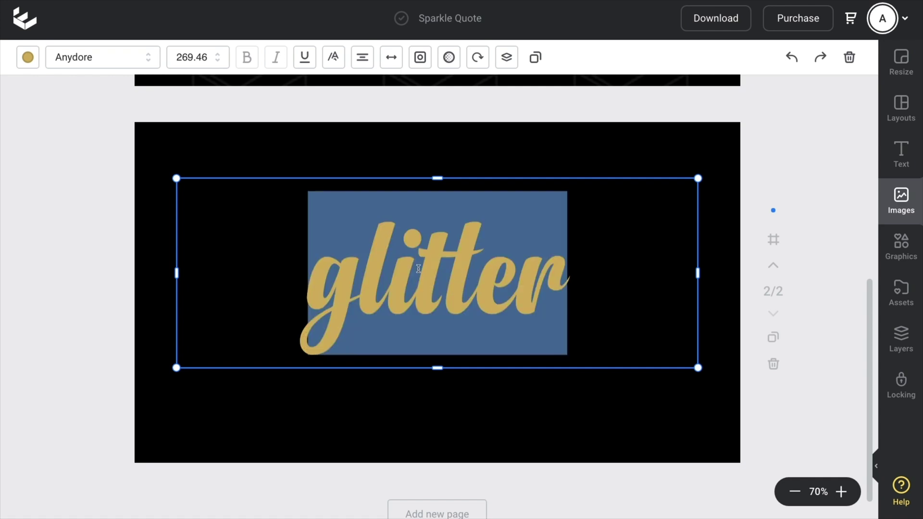
pyautogui.write('golden')
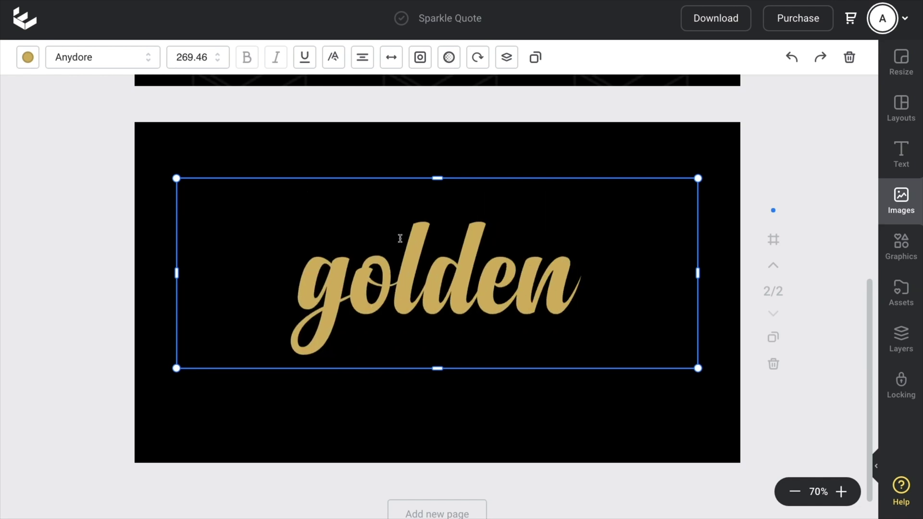
pyautogui.click(137, 166)
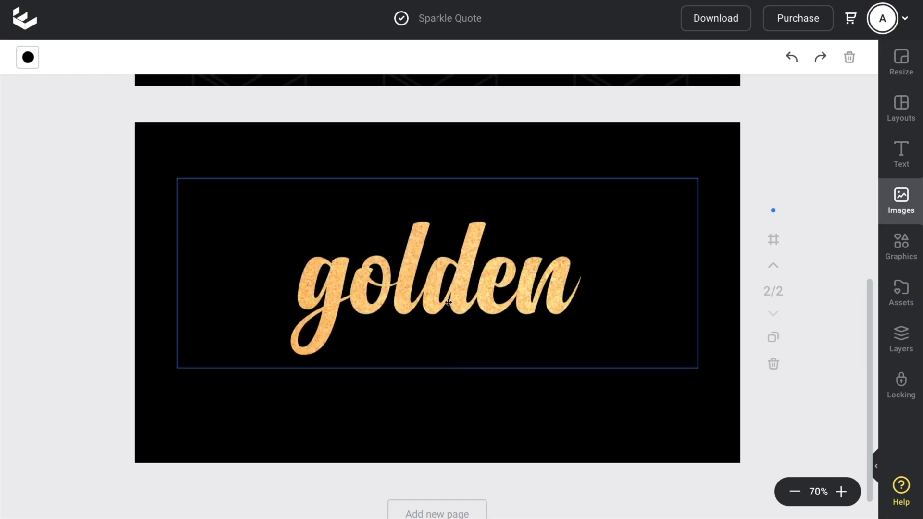
# Resize the golden text box to enlarge the lettering.
pyautogui.click(451, 298)
pyautogui.moveTo(695, 274); pyautogui.dragTo(569, 273)
pyautogui.moveTo(568, 178); pyautogui.dragTo(657, 148)
pyautogui.moveTo(450, 249); pyautogui.dragTo(471, 255)
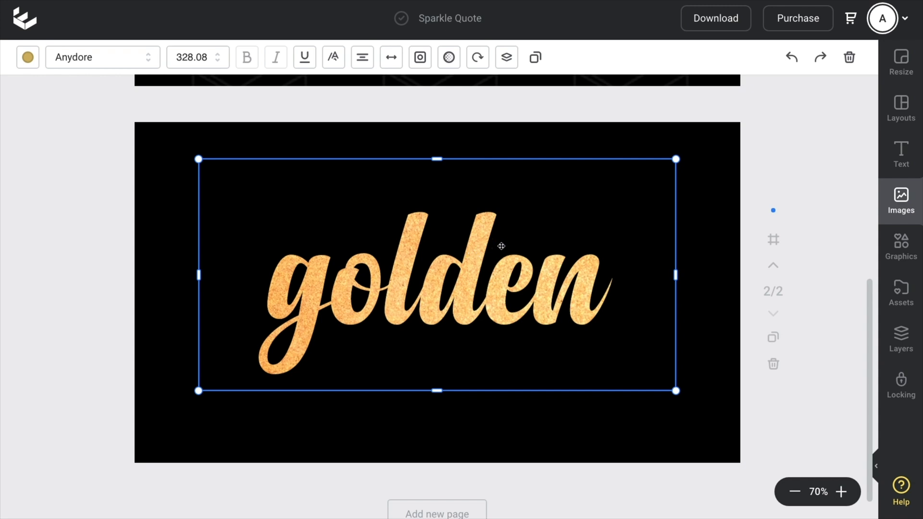
# Apply the Walden filter to the glitter fill and lower its hue to 308.
pyautogui.click(420, 58)
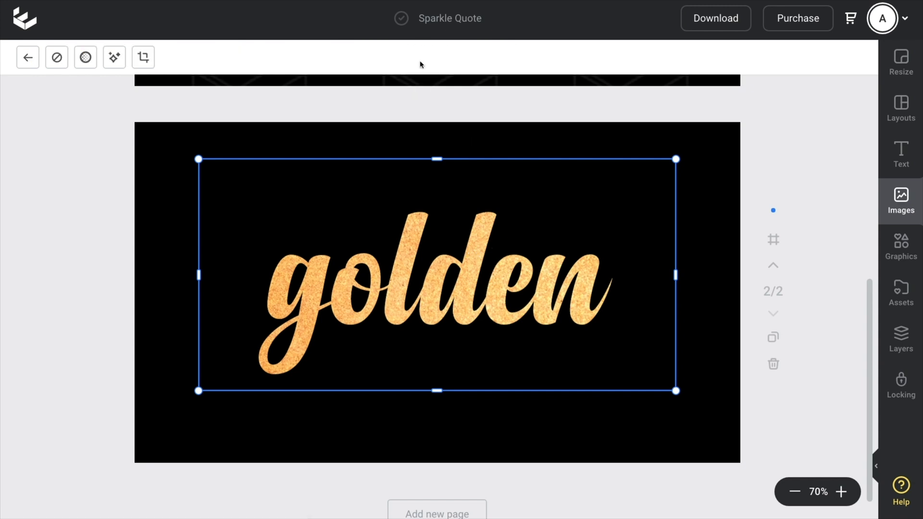
pyautogui.click(116, 59)
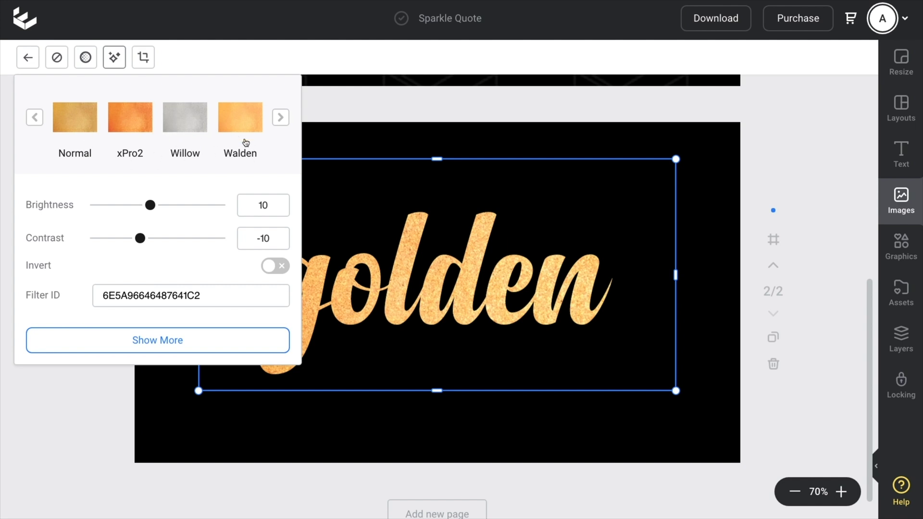
pyautogui.click(140, 126)
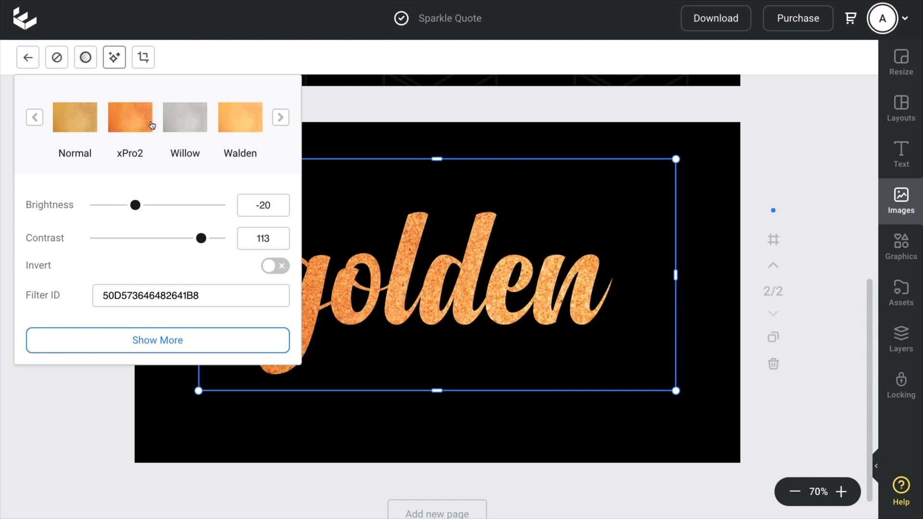
pyautogui.click(184, 121)
pyautogui.click(244, 126)
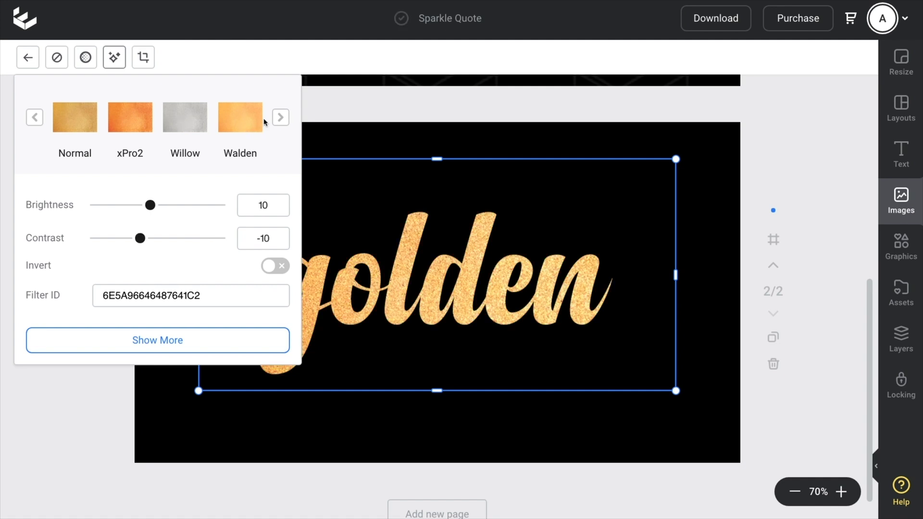
pyautogui.click(171, 339)
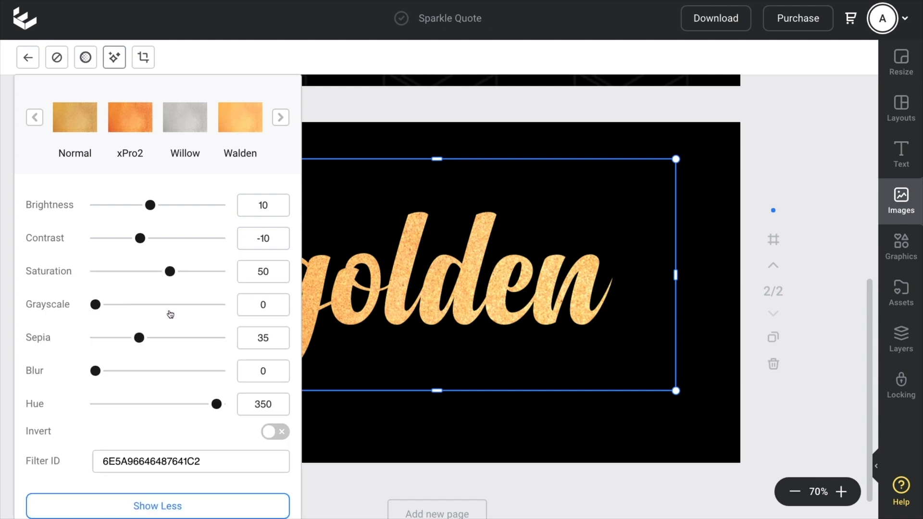
pyautogui.moveTo(215, 408); pyautogui.dragTo(202, 408)
pyautogui.click(740, 279)
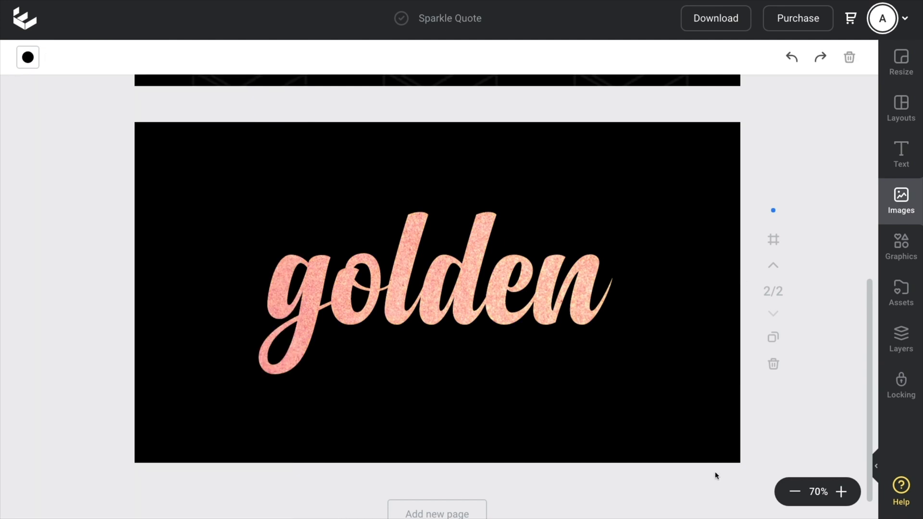
pyautogui.click(842, 492)
pyautogui.click(842, 492)
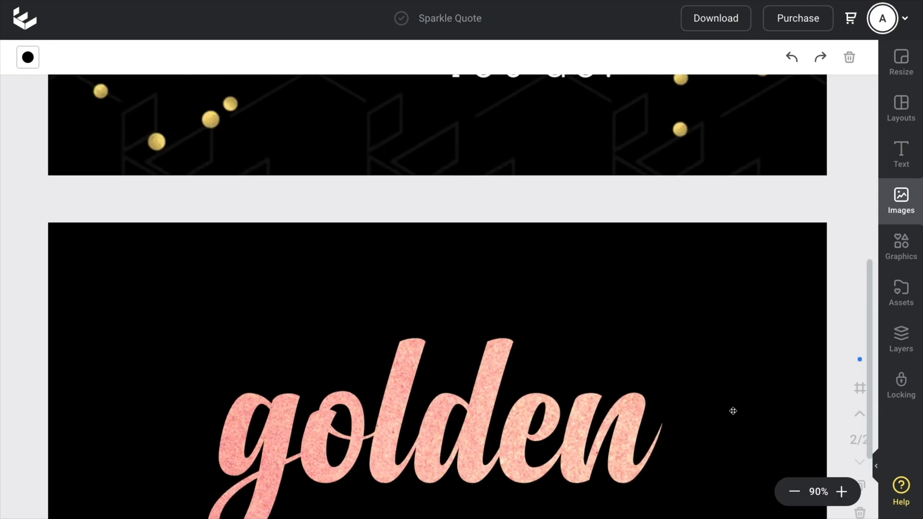
pyautogui.scroll(-3, 704, 393)
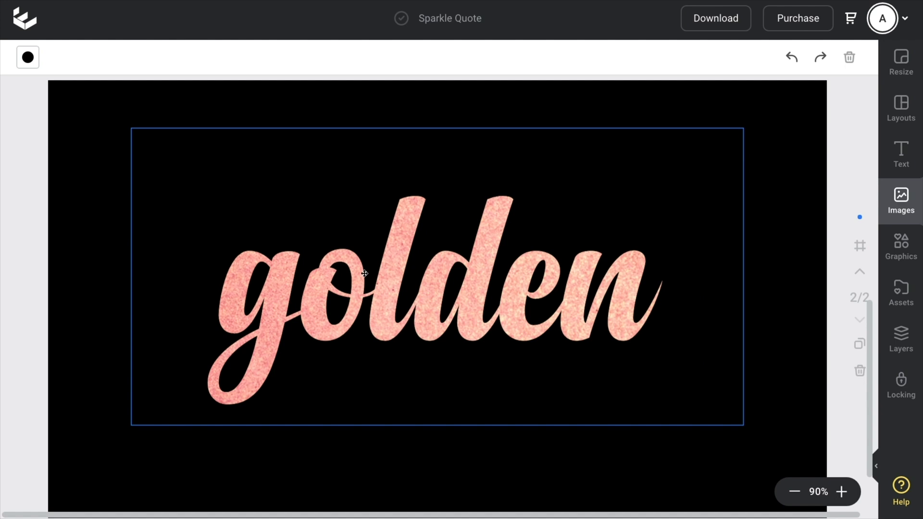
pyautogui.click(794, 492)
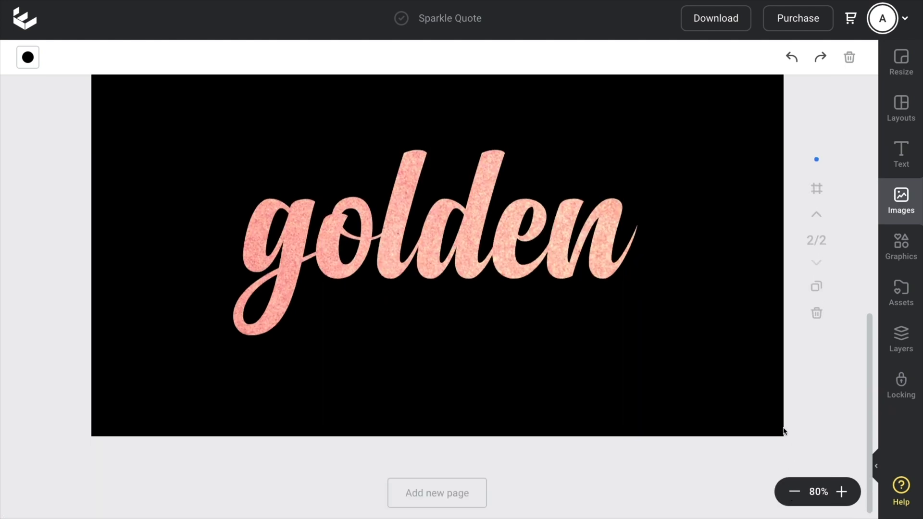
pyautogui.scroll(2, 783, 432)
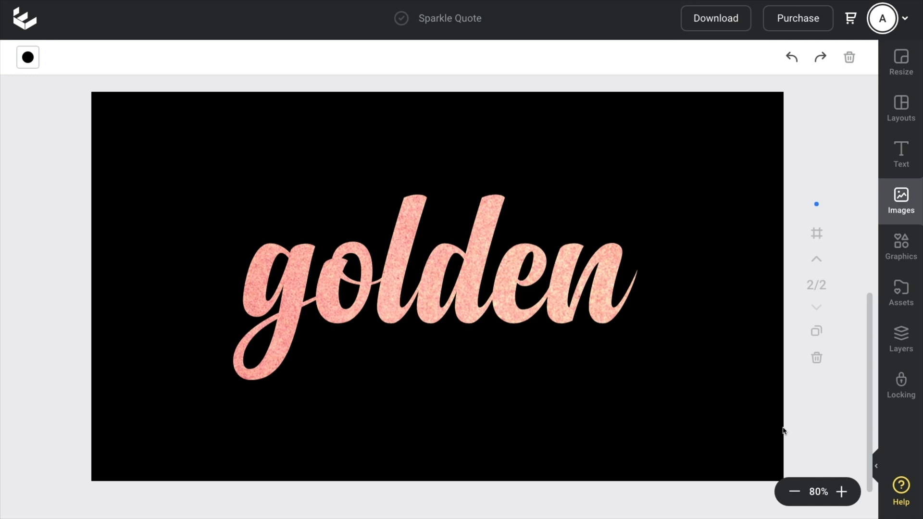
pyautogui.click(570, 272)
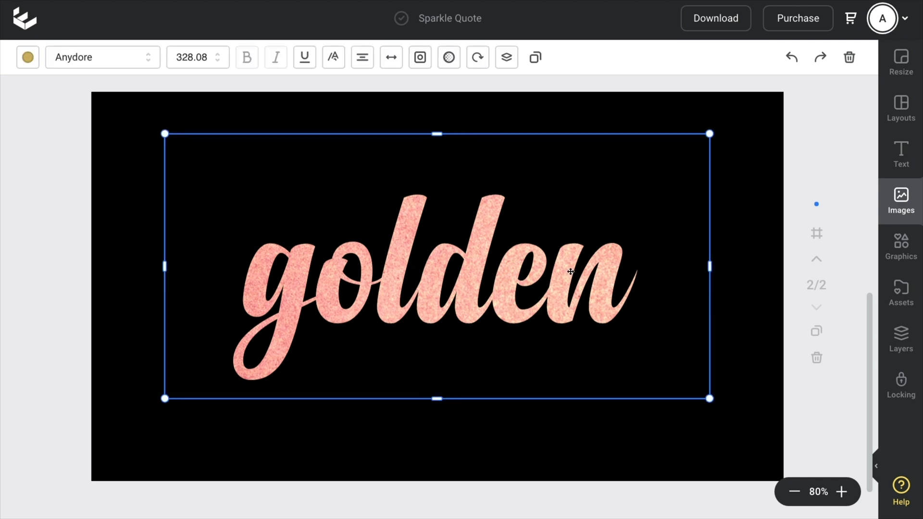
# Refill the golden lettering with a gold foil texture from an image search for 'gold'.
pyautogui.click(421, 61)
pyautogui.click(907, 208)
pyautogui.doubleClick(765, 114)
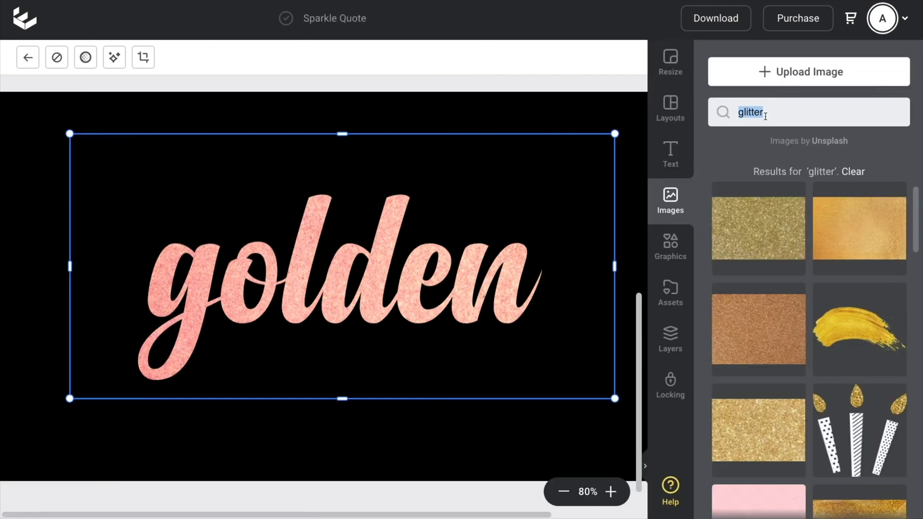
pyautogui.write('gold')
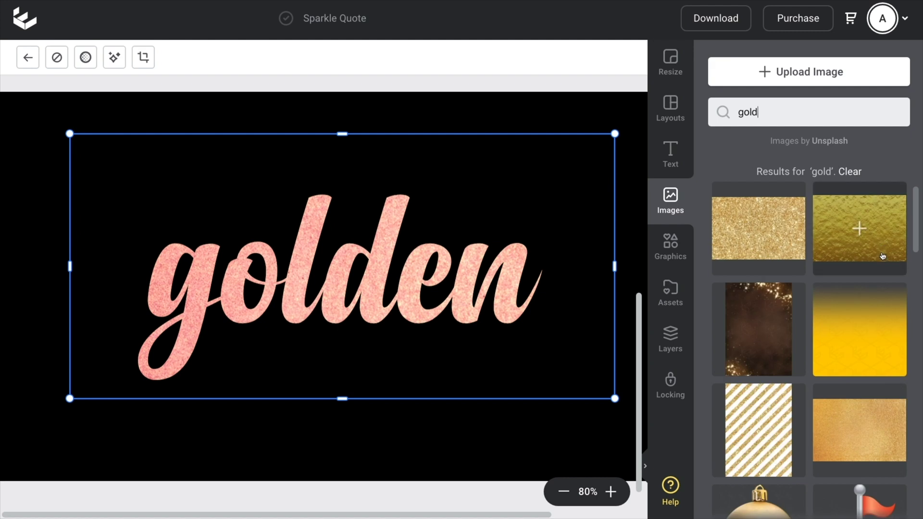
pyautogui.scroll(-4, 894, 287)
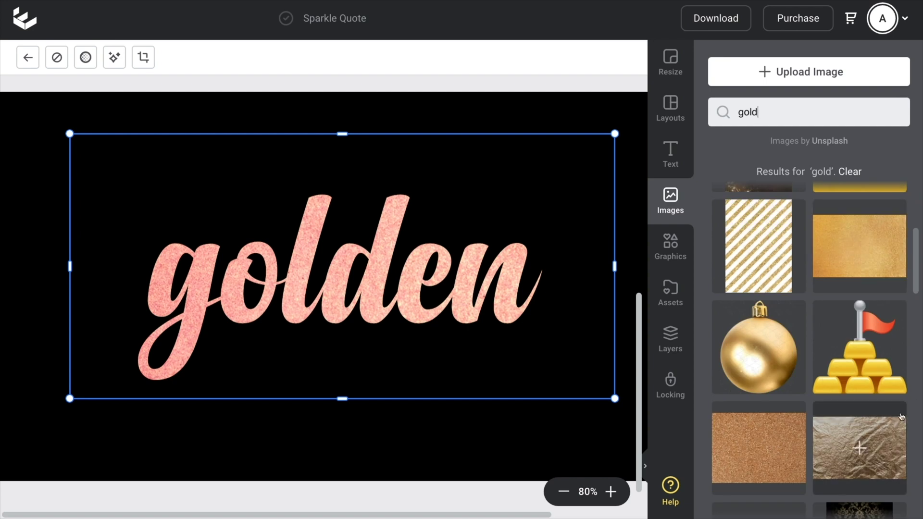
pyautogui.click(860, 451)
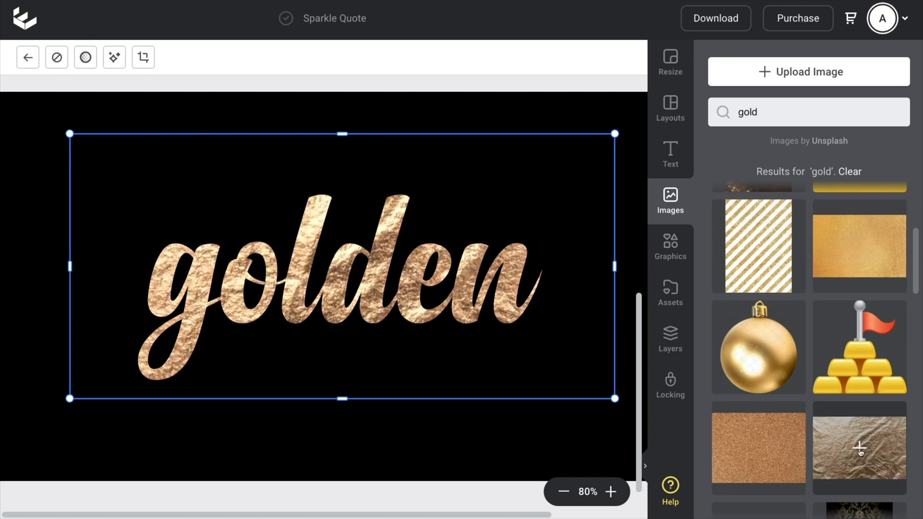
pyautogui.click(646, 464)
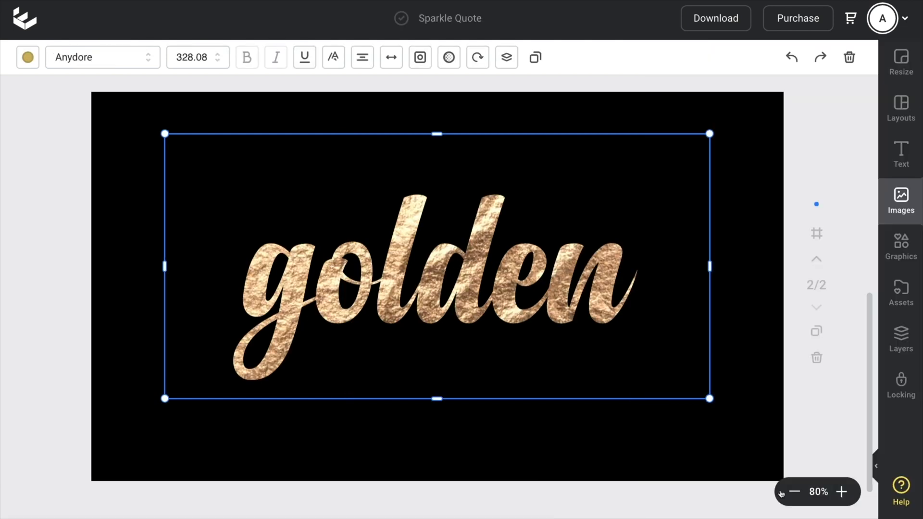
# Narrow the golden text box from the right and shift it slightly right.
pyautogui.moveTo(711, 268); pyautogui.dragTo(605, 267)
pyautogui.moveTo(430, 258); pyautogui.dragTo(469, 252)
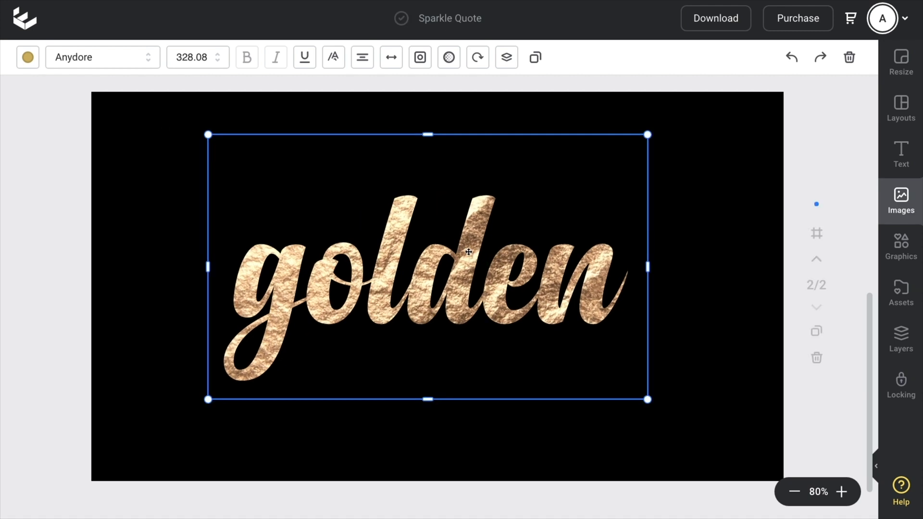
pyautogui.doubleClick(424, 282)
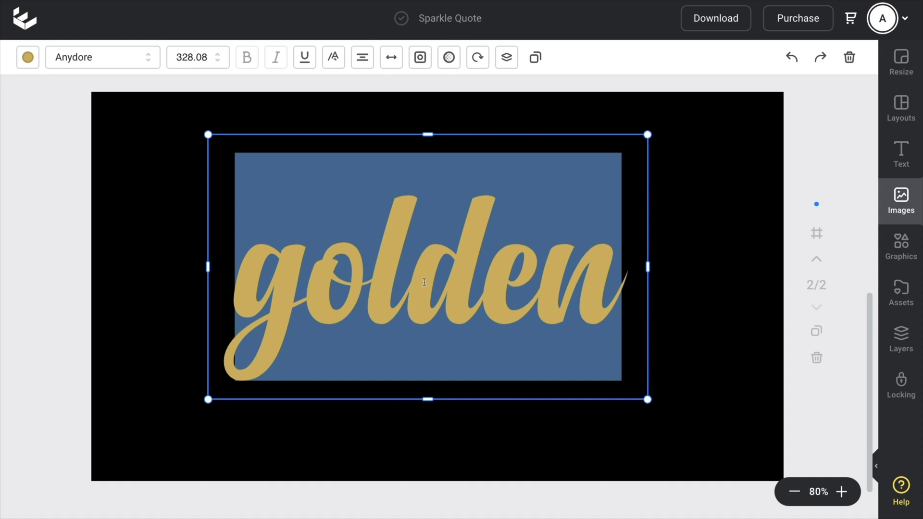